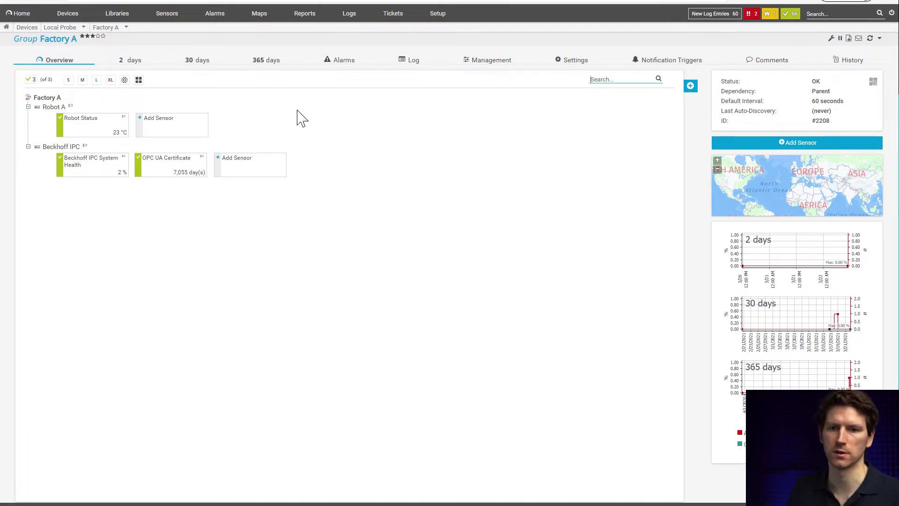
Open the Beckhoff IPC device's settings and review its OPC UA credentials: port 4852, empty server path.
left_click(66, 150)
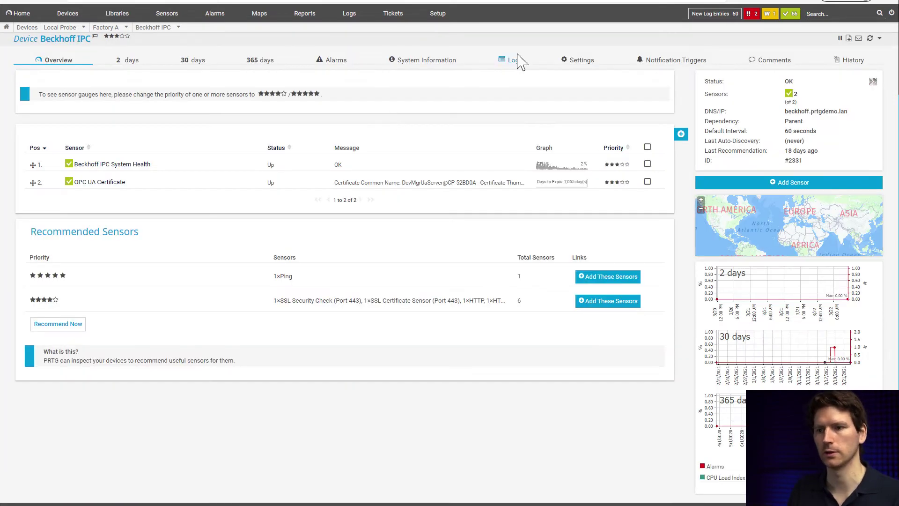
left_click(569, 63)
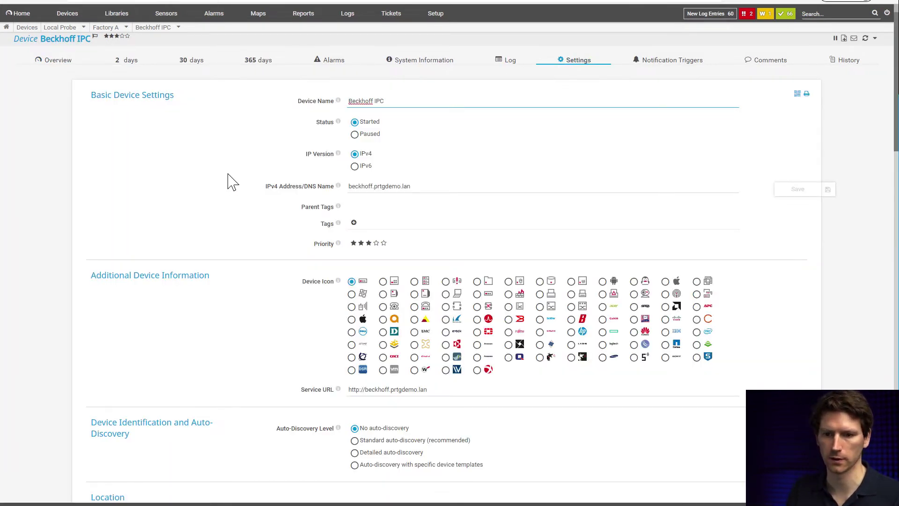
scroll(229, 176, "down", 5)
scroll(230, 175, "down", 5)
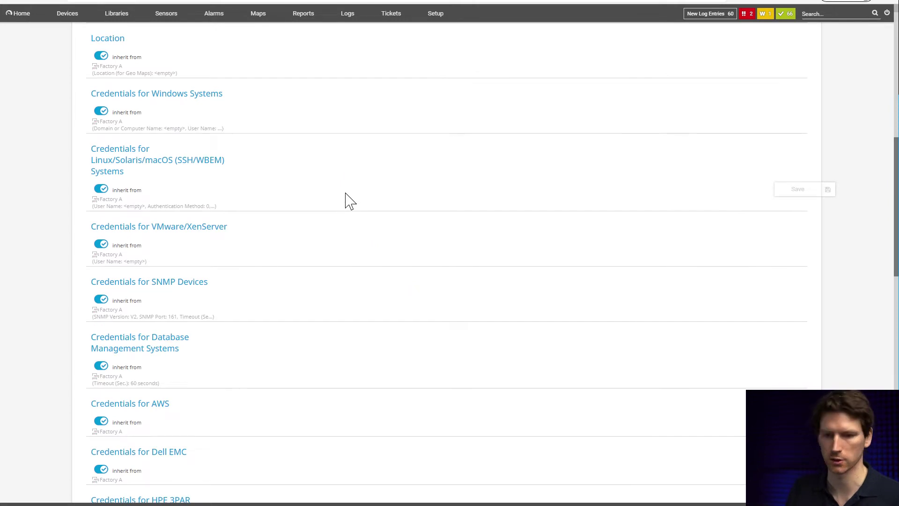
scroll(345, 190, "down", 3)
scroll(345, 187, "down", 7)
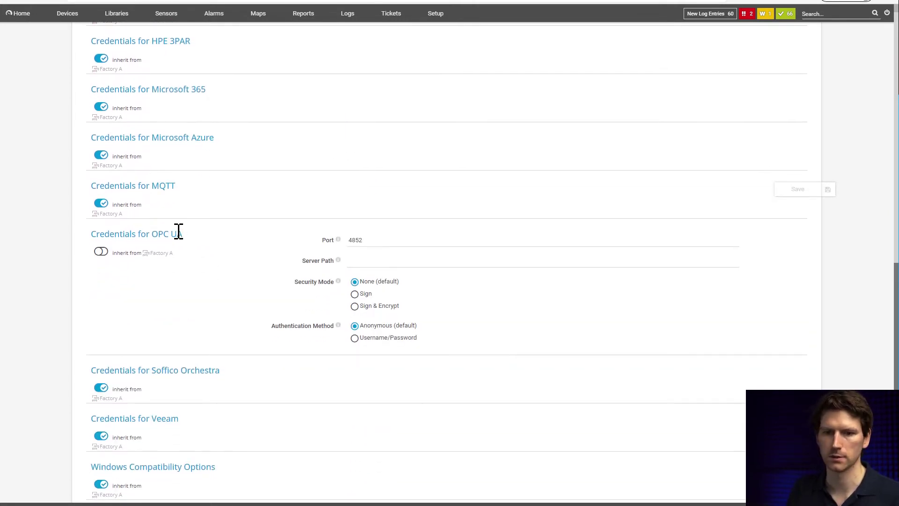
left_click(381, 239)
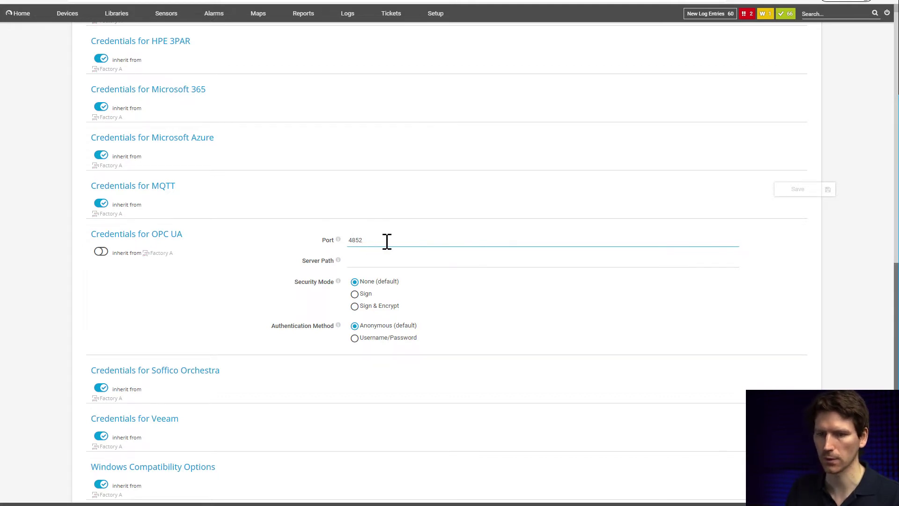
left_click(347, 256)
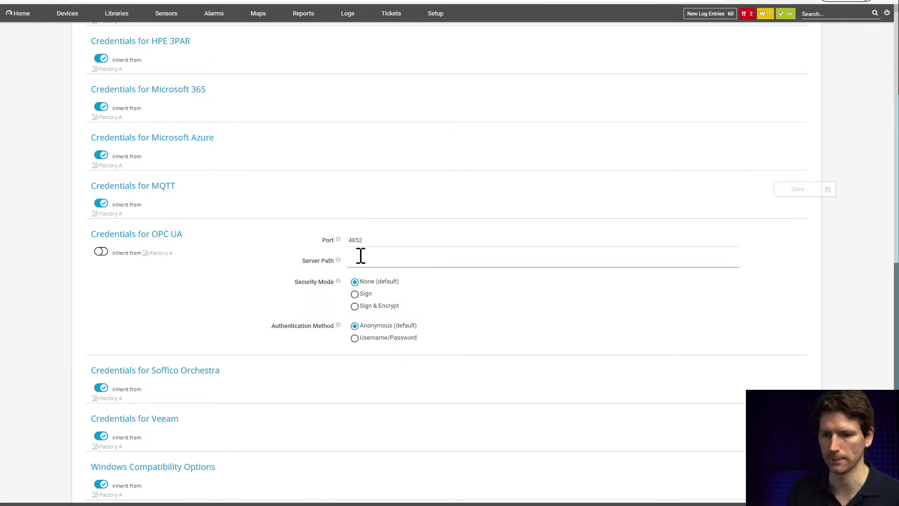
Try the Sign & Encrypt security mode and review the client key and key password fields.
scroll(361, 255, "down", 2)
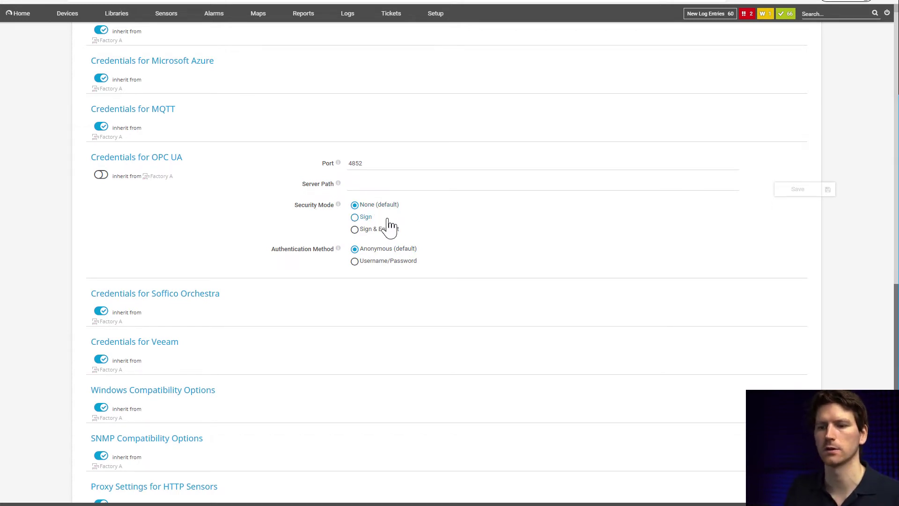
left_click(379, 229)
scroll(394, 236, "down", 2)
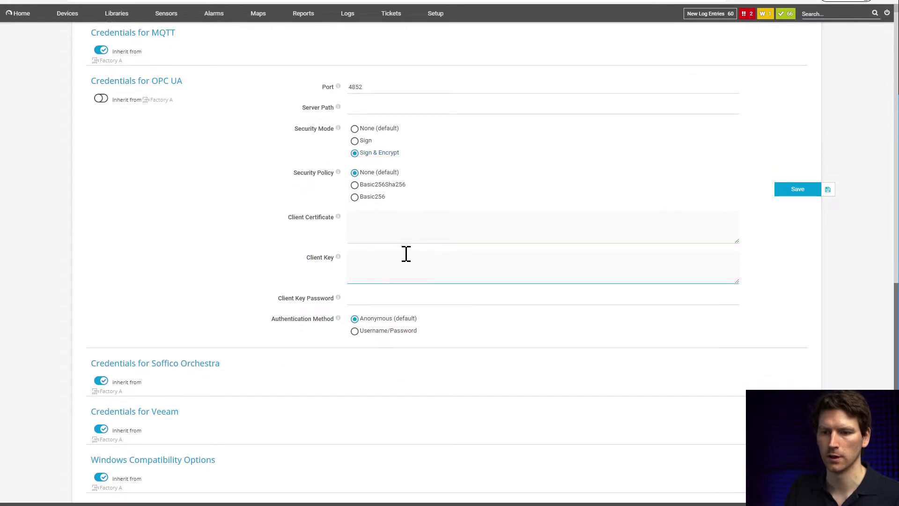
left_click(364, 256)
left_click(373, 298)
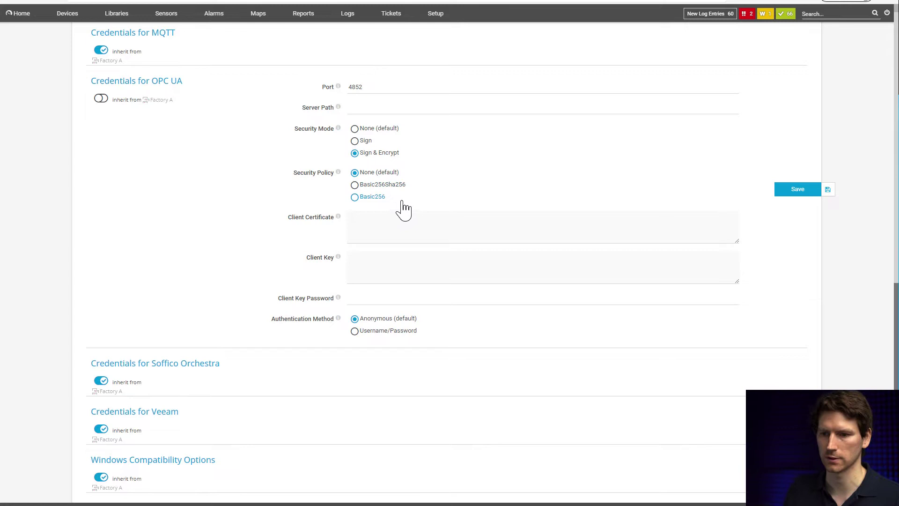
Reset security mode to None and authentication to anonymous, then save the credentials.
left_click(378, 134)
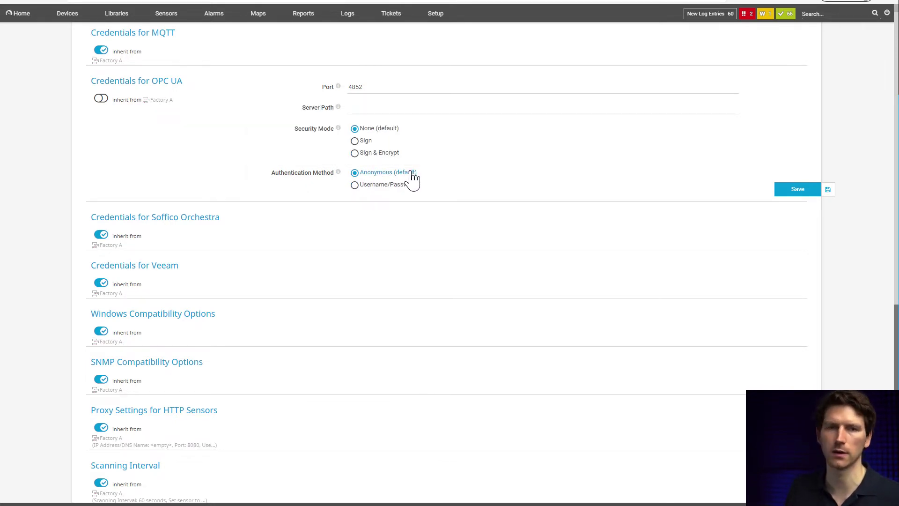
left_click(370, 196)
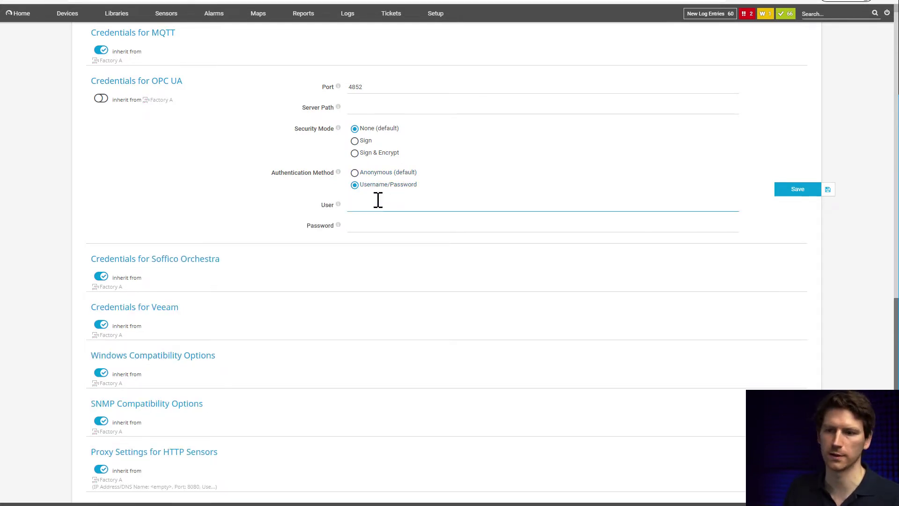
left_click(378, 173)
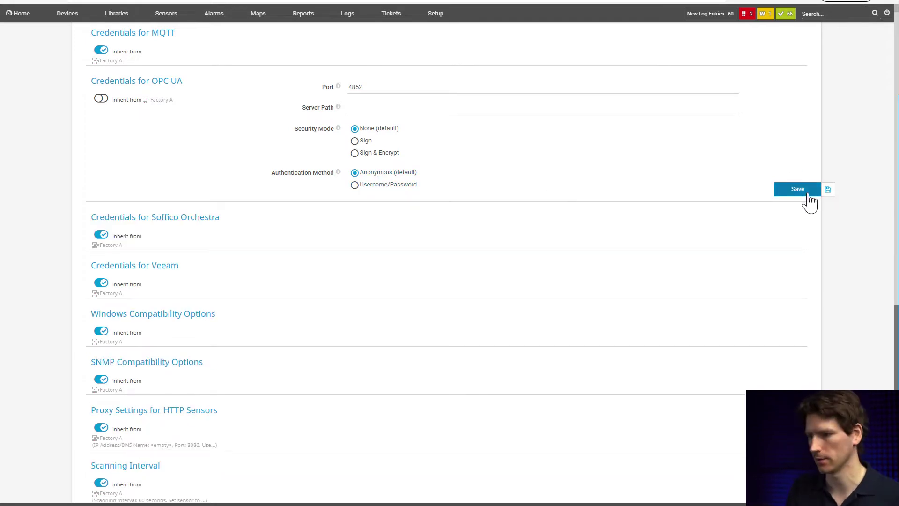
left_click(798, 189)
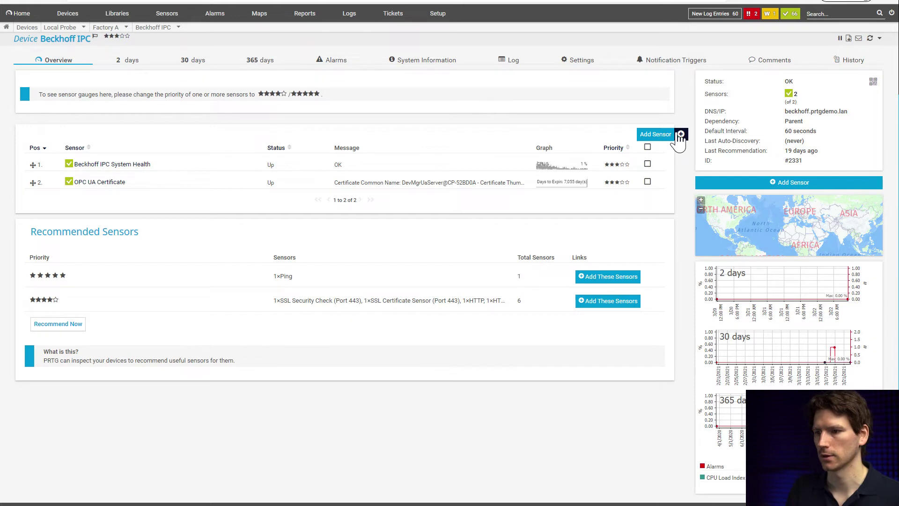
Add a sensor to Beckhoff IPC by searching 'opc ua' and choosing OPC UA Custom.
left_click(679, 135)
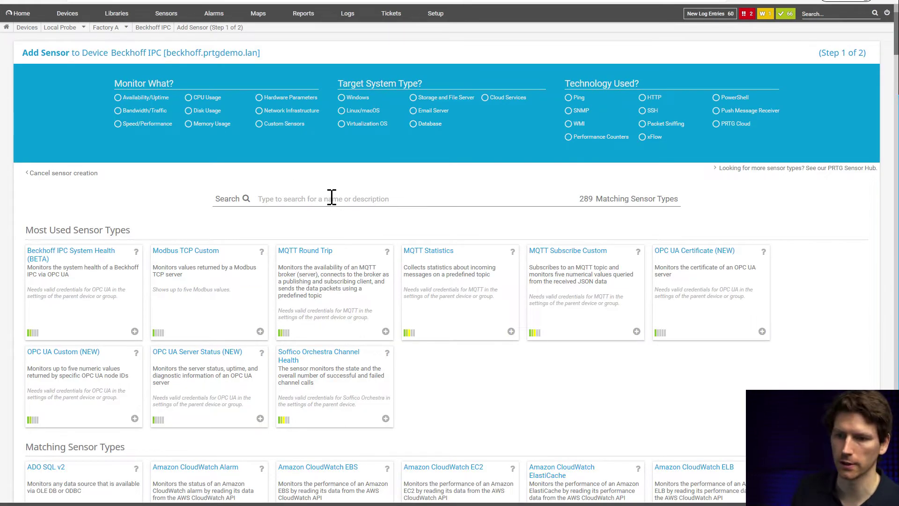
type("opc ua")
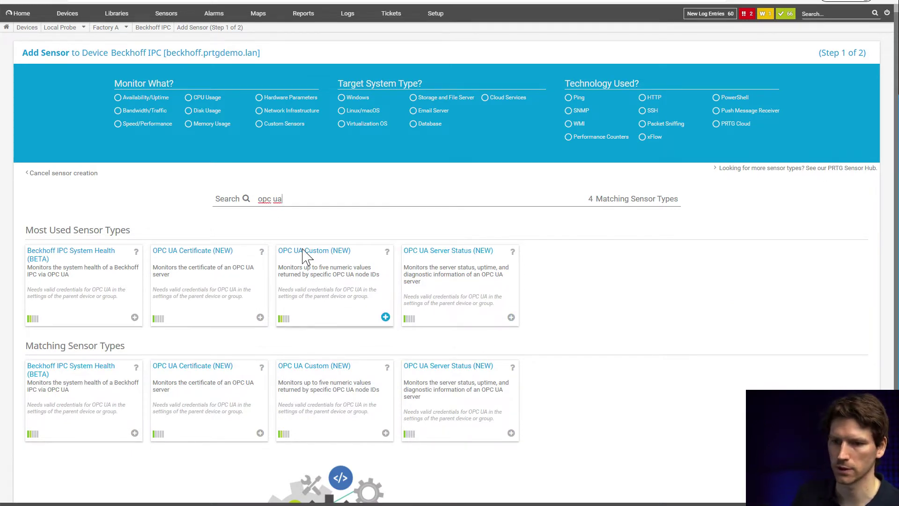
left_click(327, 284)
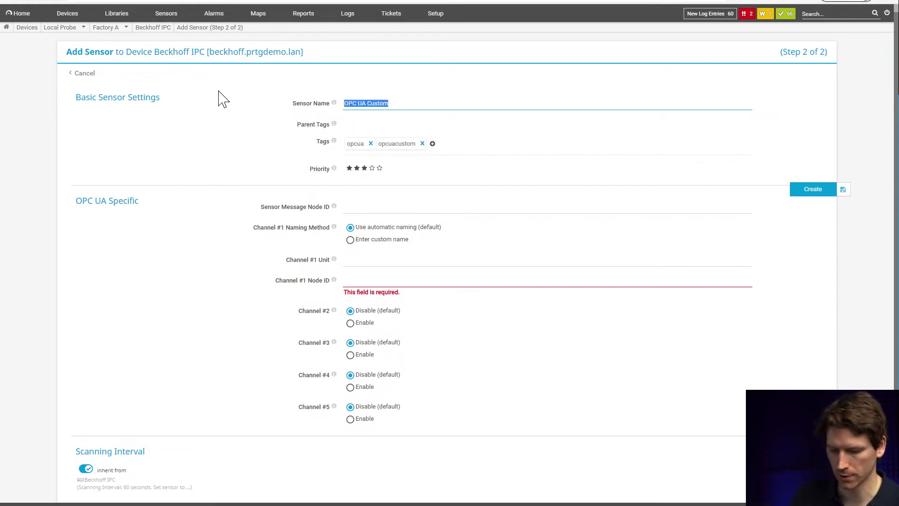
Name the sensor 'IPC Health' and paste the Windows 10 operating-system node as message node ID.
type("IPC Health")
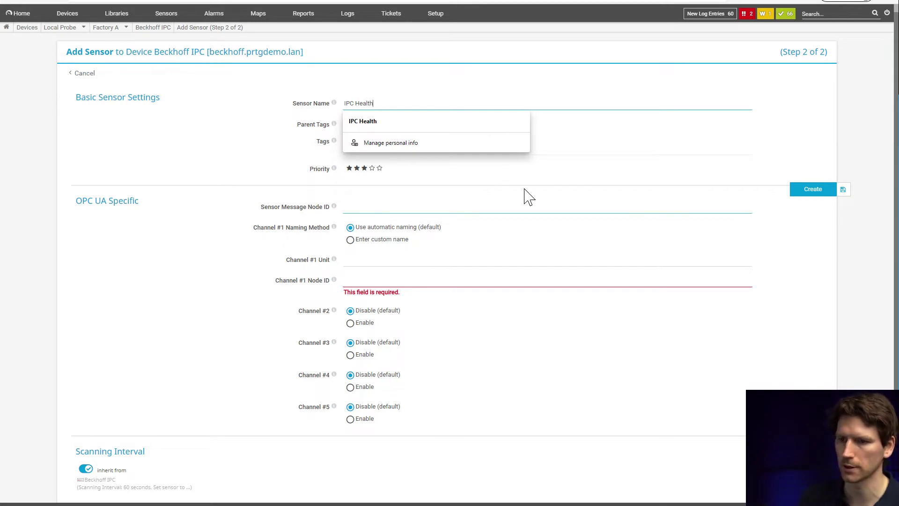
left_click(536, 179)
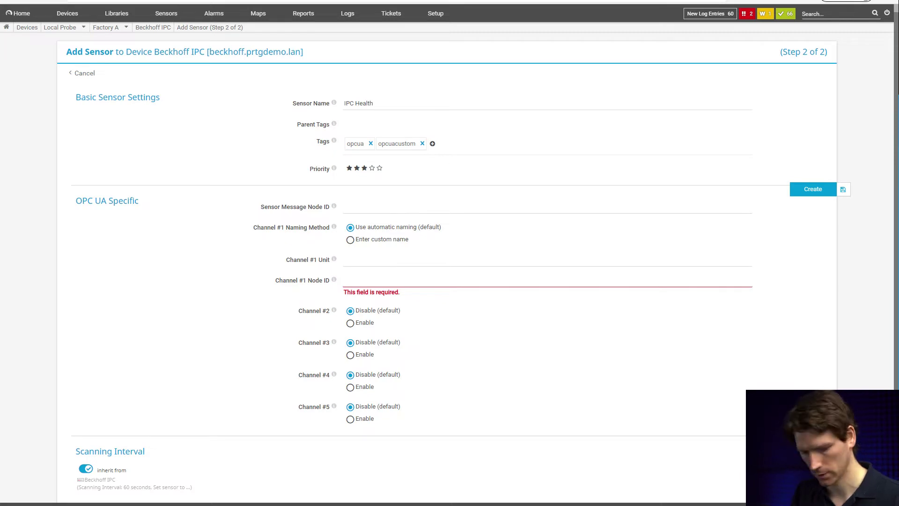
type("ns=2;s=Modules|OperatingSystem|Windows 10|0x8nn0|0x03")
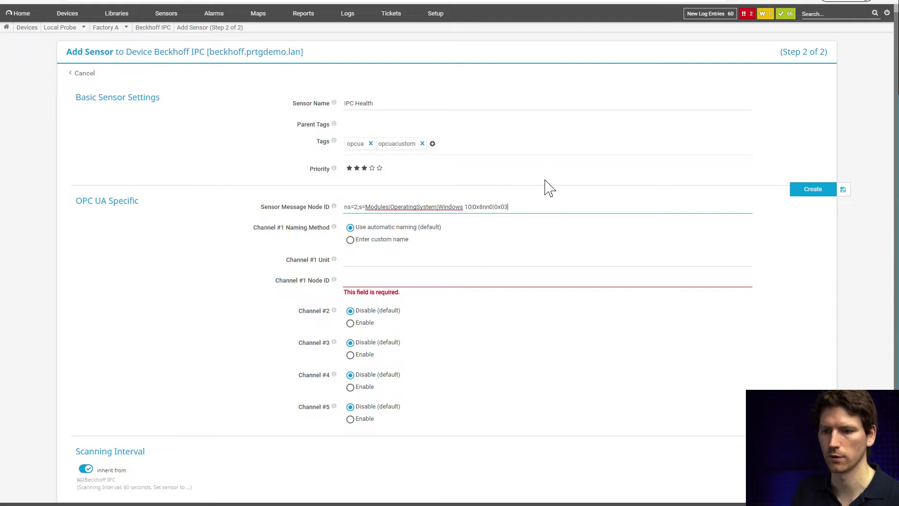
left_click(366, 207)
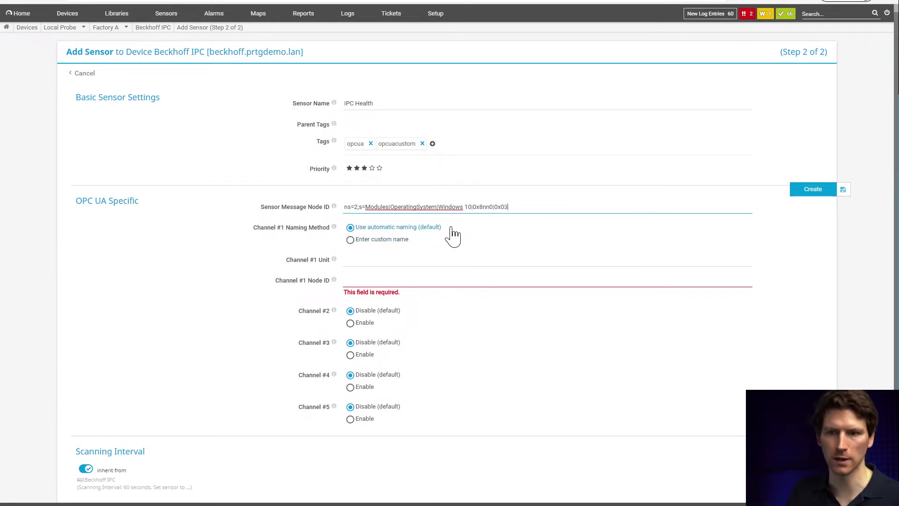
Give channel 1 unit % and node ID ns=2;s=Modules|CPU|CPU0|0x8nn1|0x02.
left_click(424, 240)
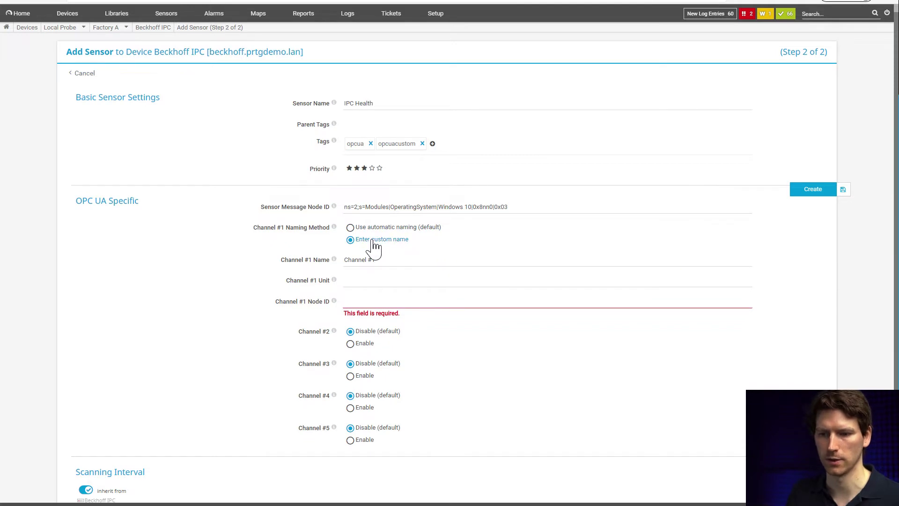
left_click(409, 228)
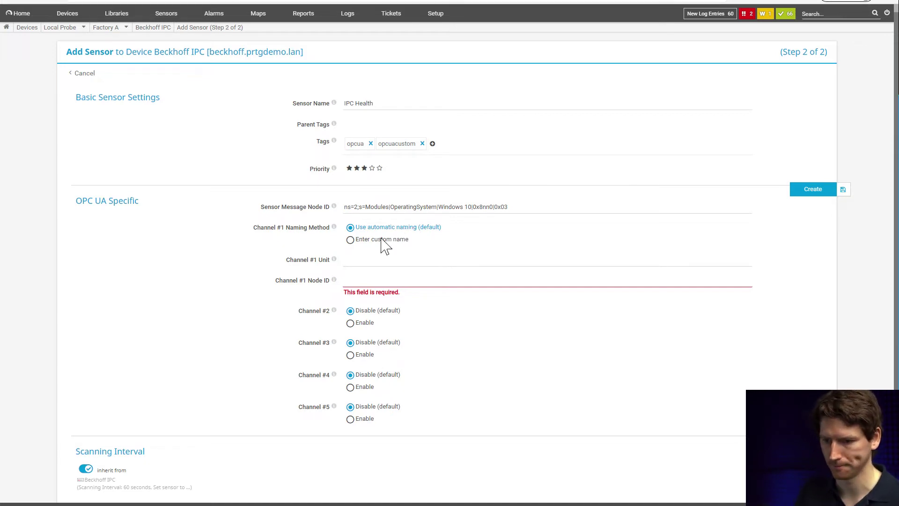
left_click(371, 261)
type("%")
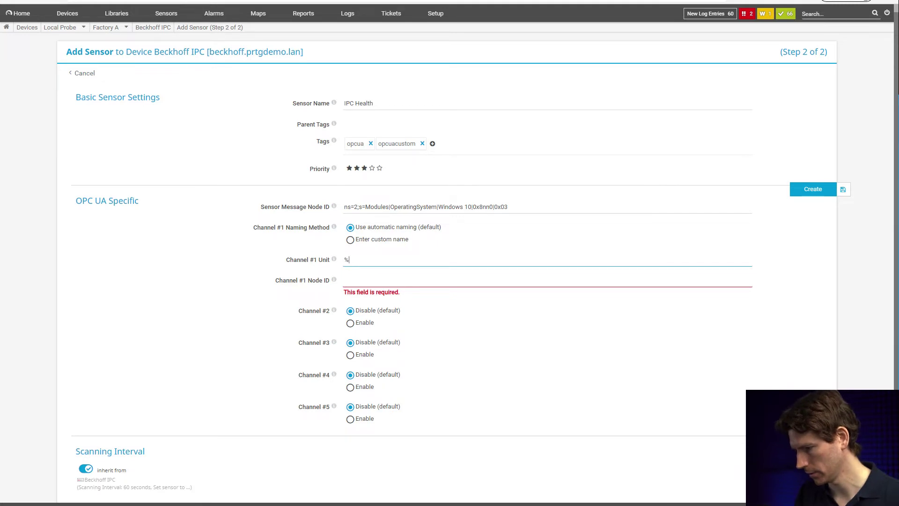
left_click(371, 277)
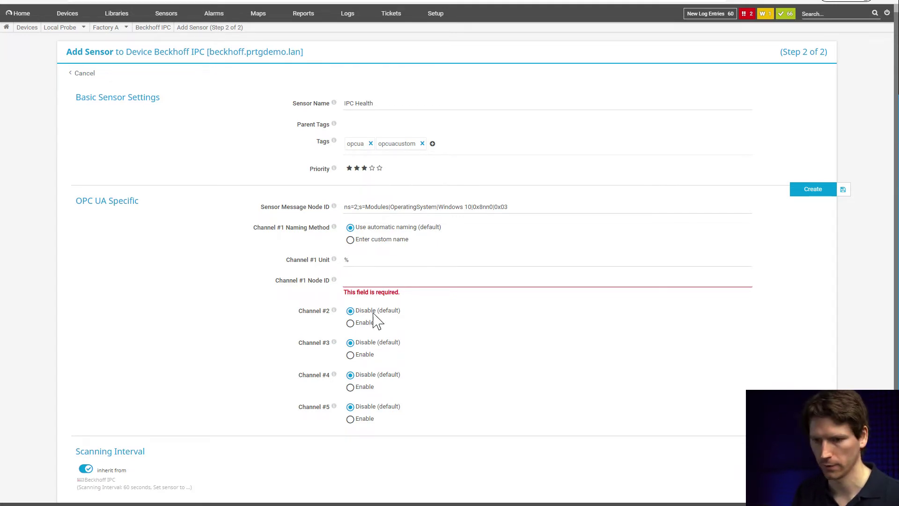
type("ns=2;s=Modules|CPU|CPU0|0x8nn1|0x02")
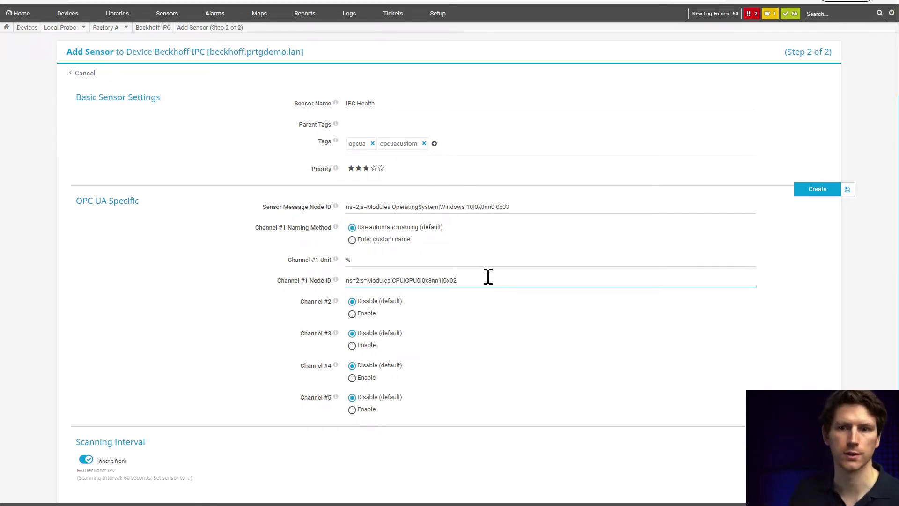
Enable channel 2 with the CPU temperature node ID and unit °C.
left_click(370, 315)
scroll(370, 320, "down", 2)
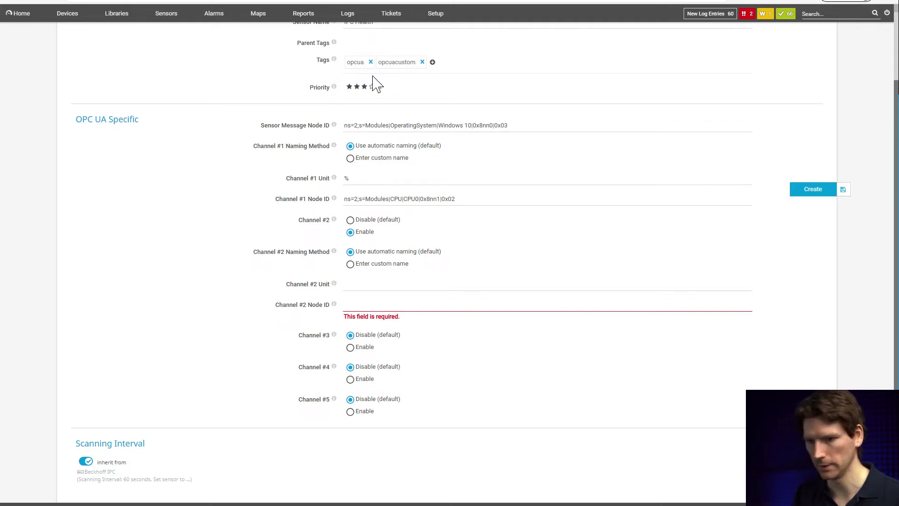
left_click(356, 305)
type("ns=2;s=Modules|CPU|CPU0|0x8nn1|0x03")
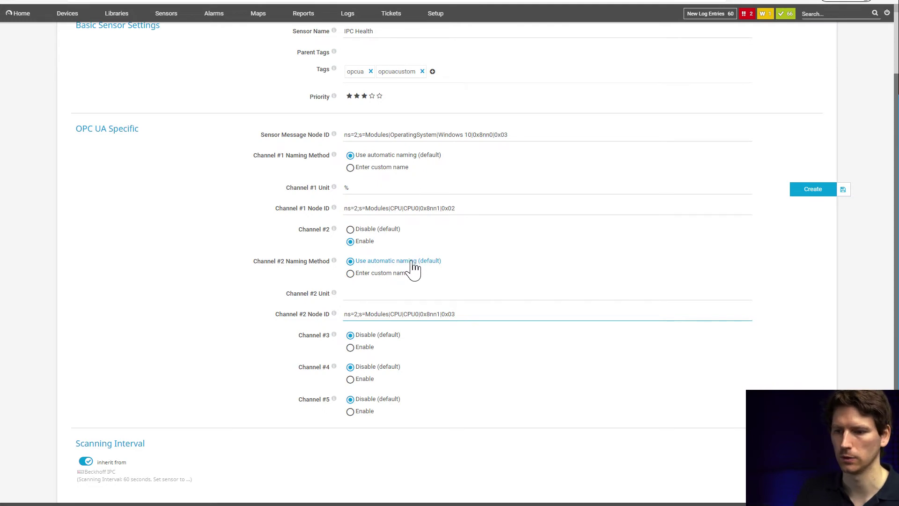
left_click(384, 291)
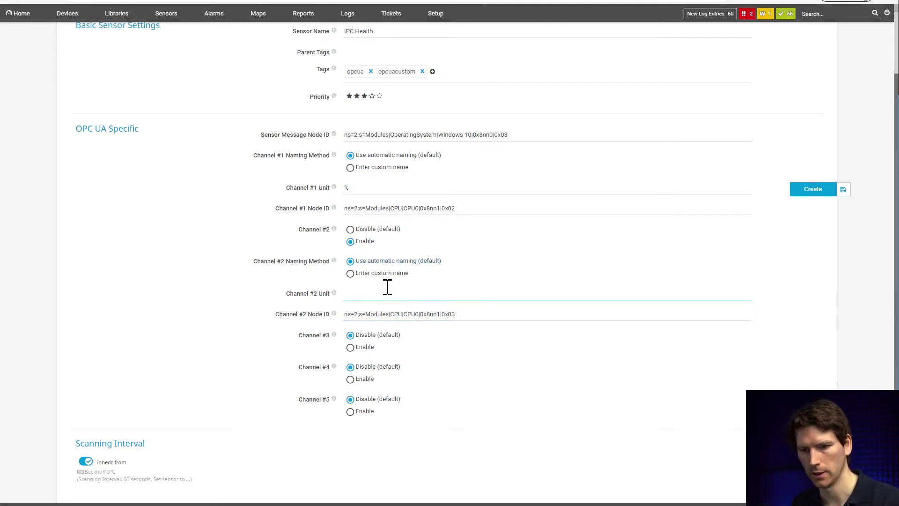
type("°C")
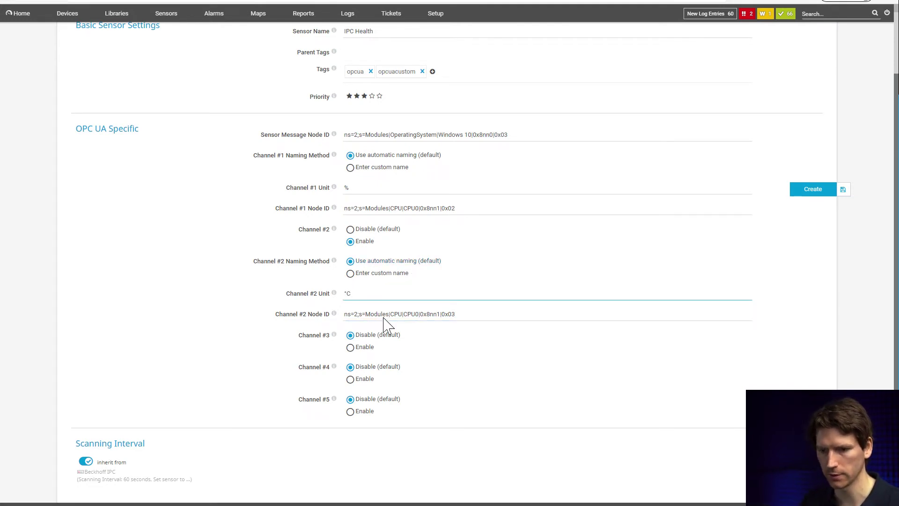
Enable channel 3 with the fan speed node ID and unit rpm.
left_click(368, 350)
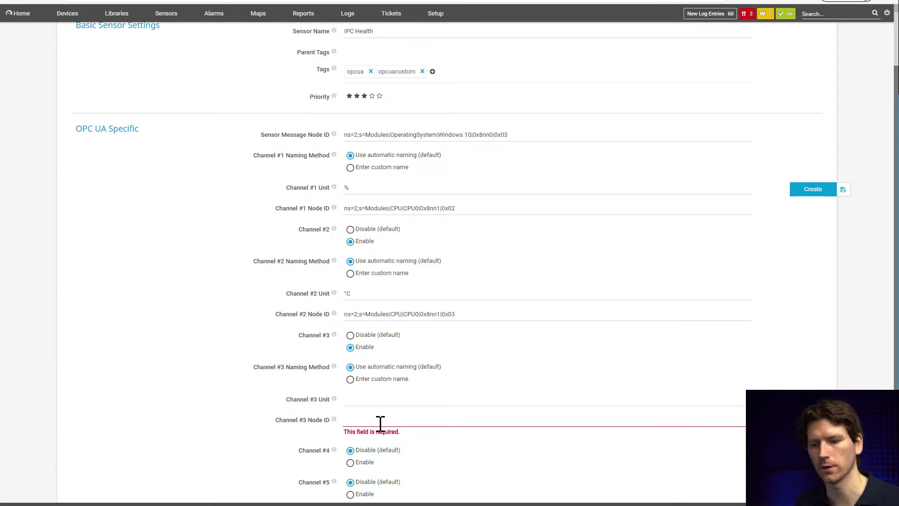
left_click(380, 399)
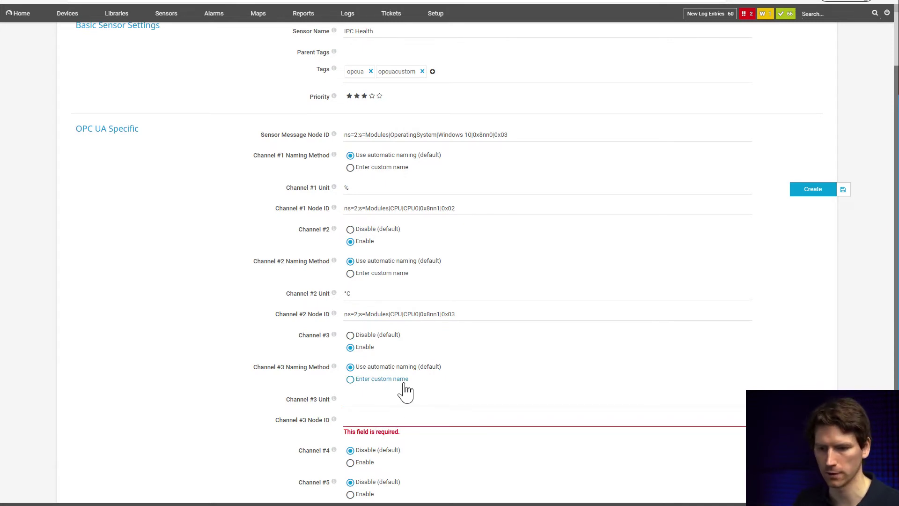
left_click(361, 417)
type("ns=2;s=Modules|FAN|FAN 1|0x8nn1|0x01")
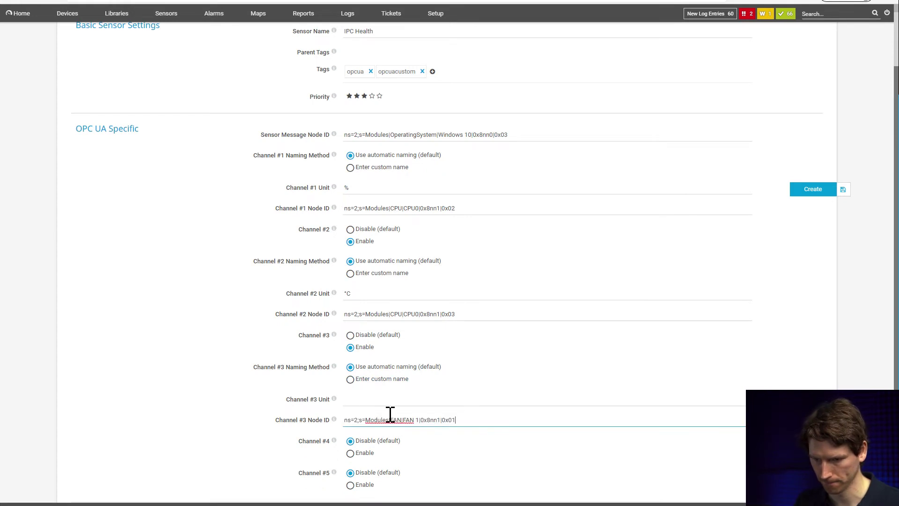
left_click(361, 396)
type("rpm")
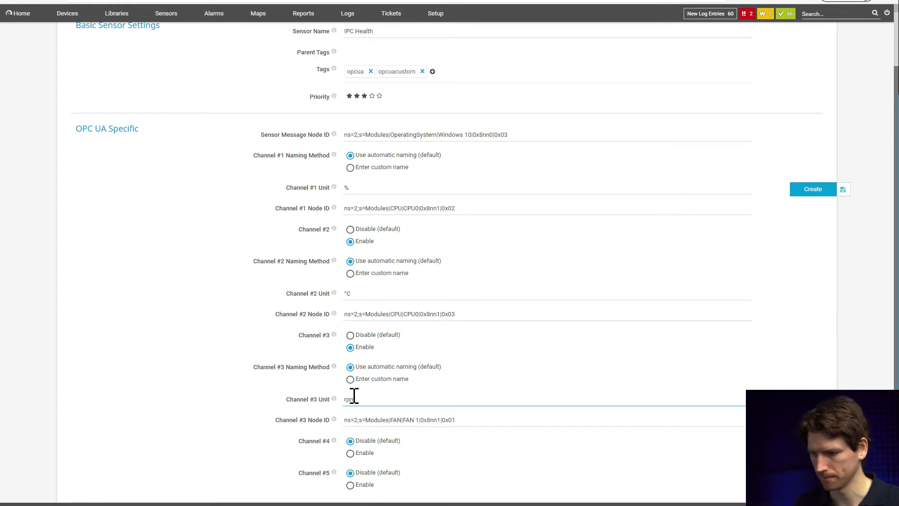
Enable channel 4 with the Misc node ID and create the IPC Health sensor.
scroll(355, 396, "down", 2)
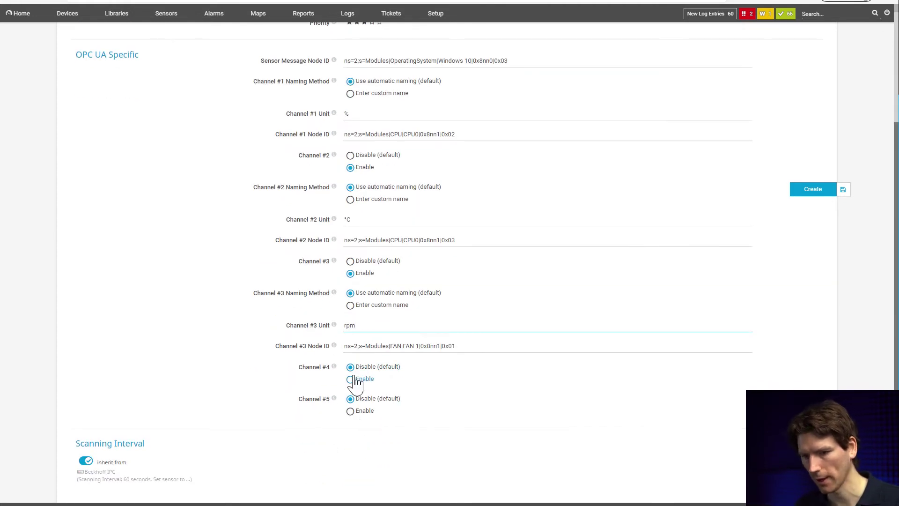
left_click(351, 379)
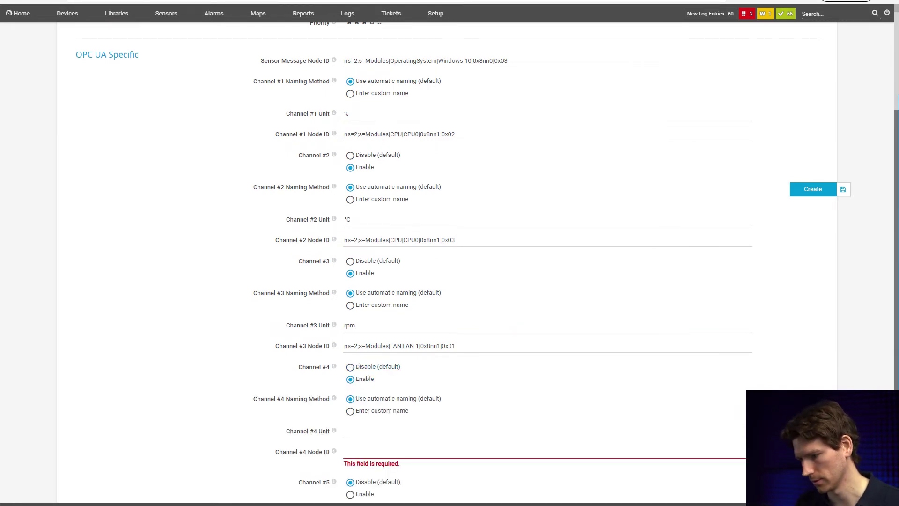
scroll(457, 168, "down", 2)
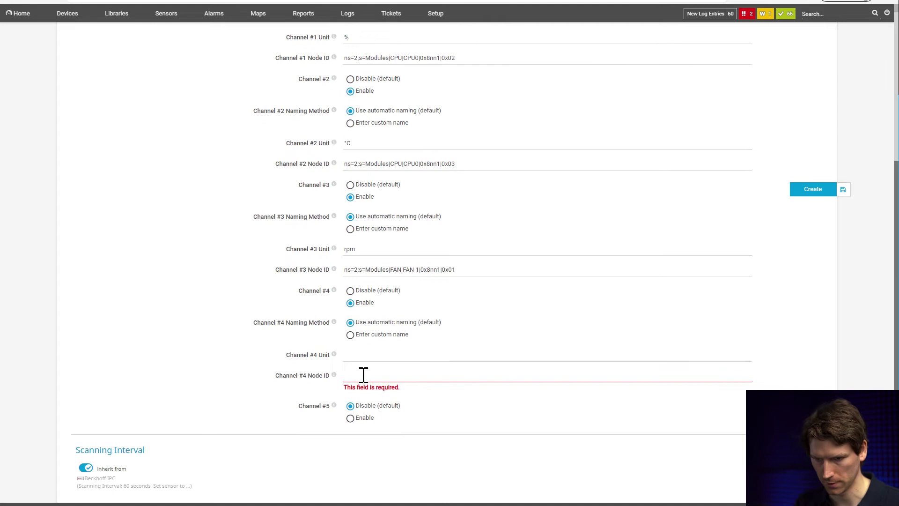
type("ns=2;s=Modules|Misc|Misc|0x8nn1|0x04")
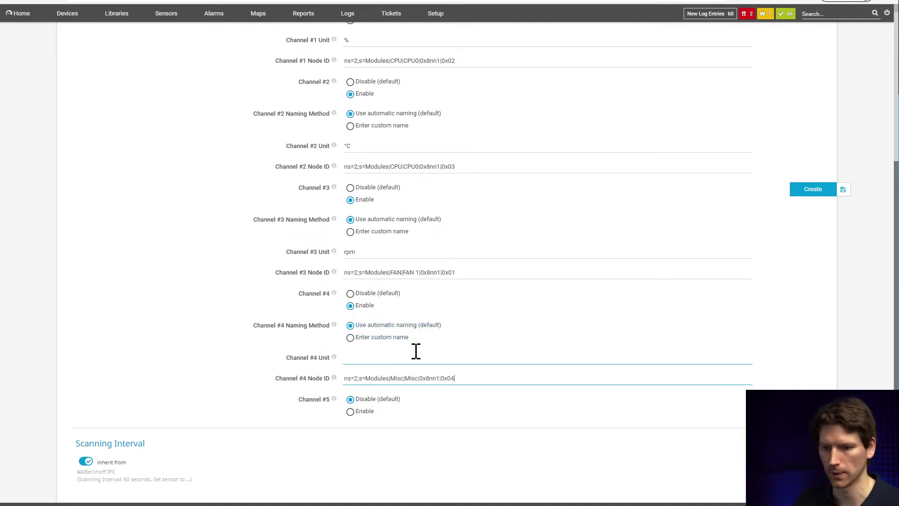
scroll(793, 281, "up", 6)
left_click(811, 190)
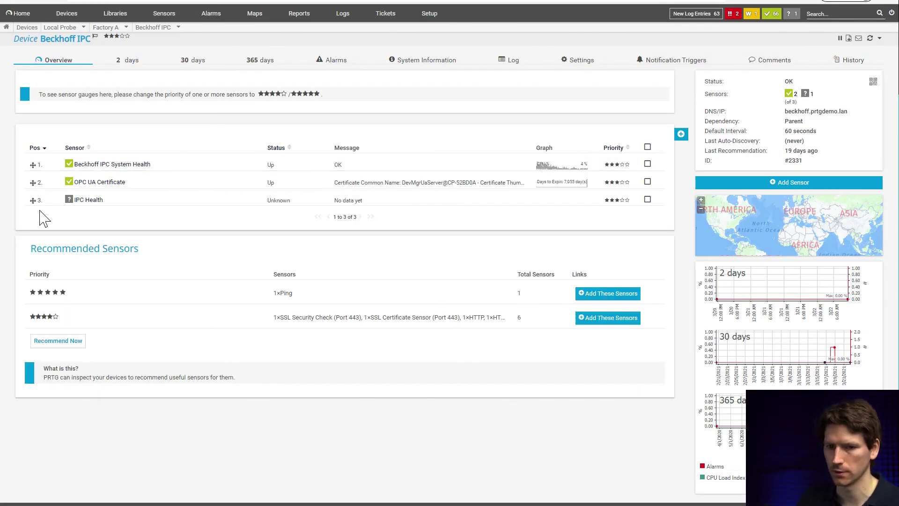
Open the IPC Health sensor and sort its channel table by ID.
left_click(87, 200)
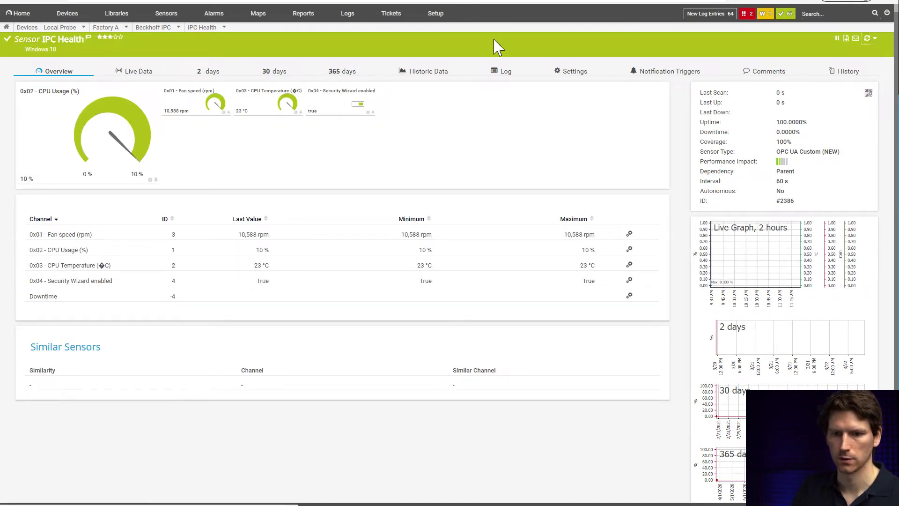
left_click(172, 219)
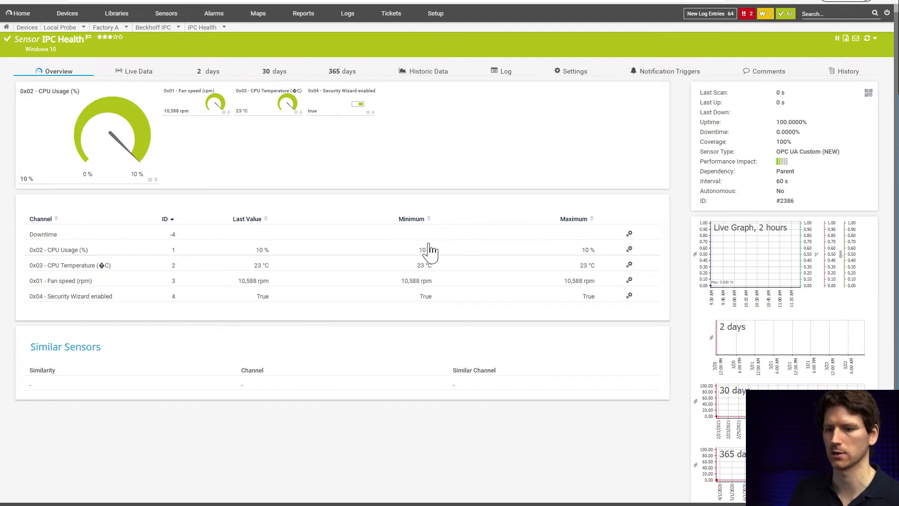
Rename the CPU usage channel to 'CPU Usage', dropping the 0x02 prefix and (%) suffix.
left_click(629, 249)
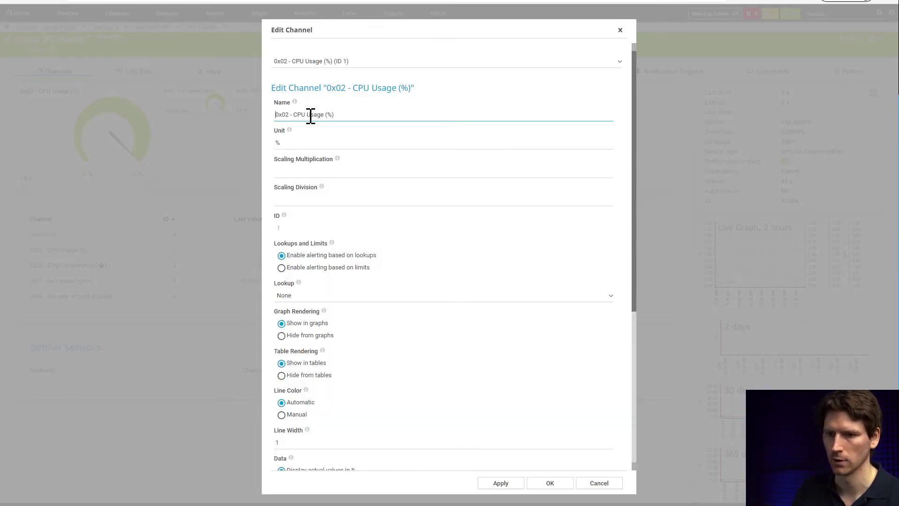
key("BackSpace")
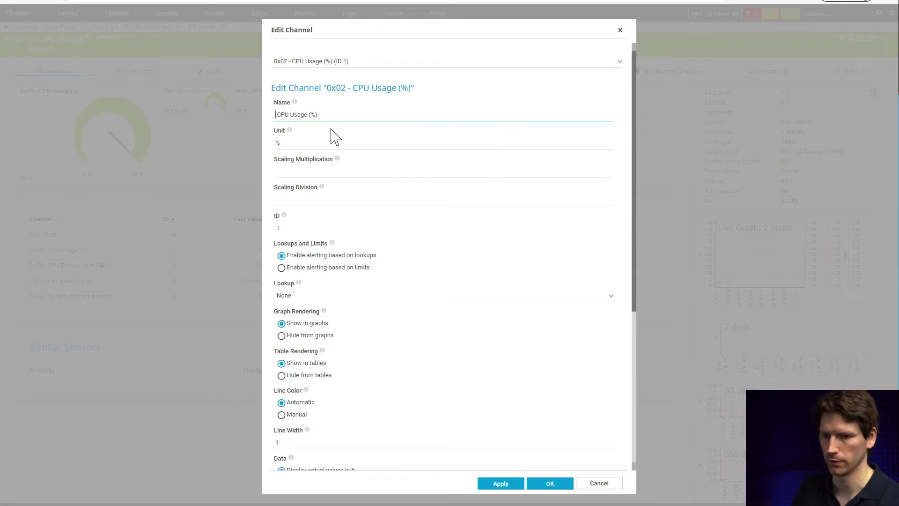
key("BackSpace")
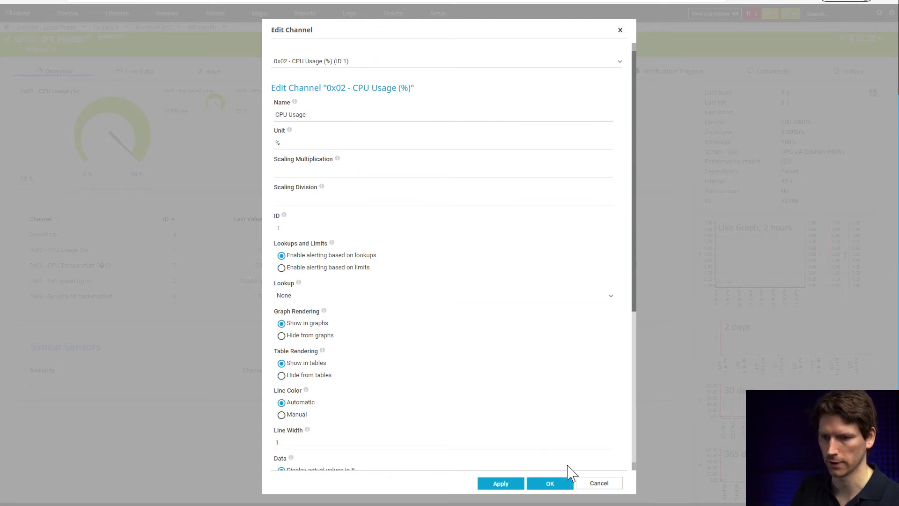
left_click(557, 487)
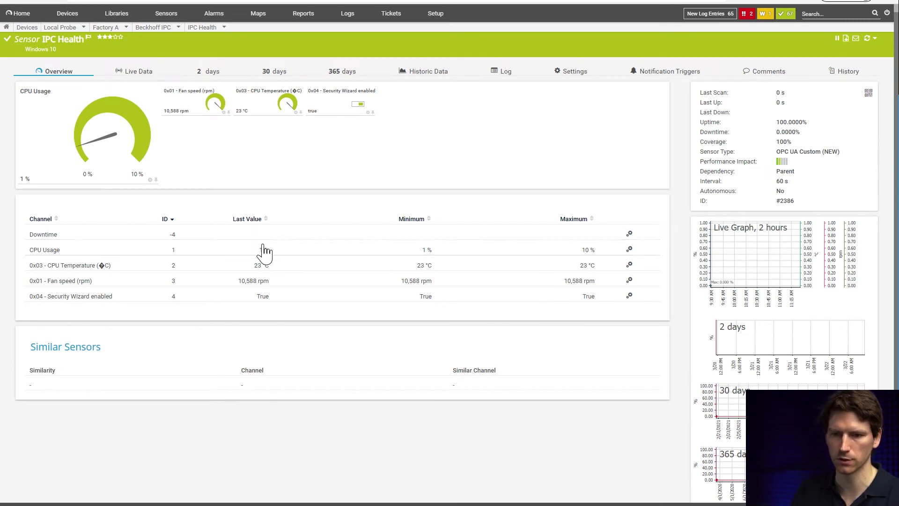
Rename the CPU temperature channel to 'CPU Temperature', dropping the 0x03 prefix and unit suffix.
left_click(629, 265)
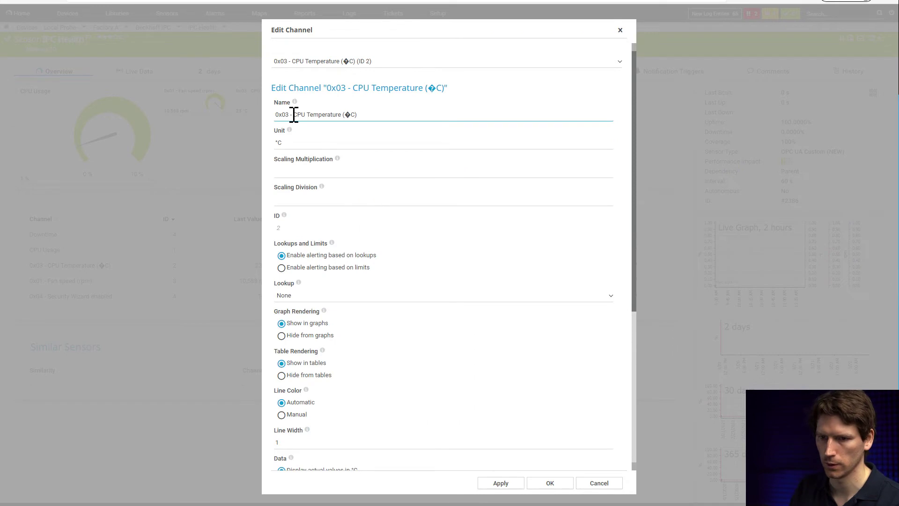
key("BackSpace")
key("BackSpace")
key("BackSpace")
left_click_drag(361, 120, 319, 116)
key("BackSpace")
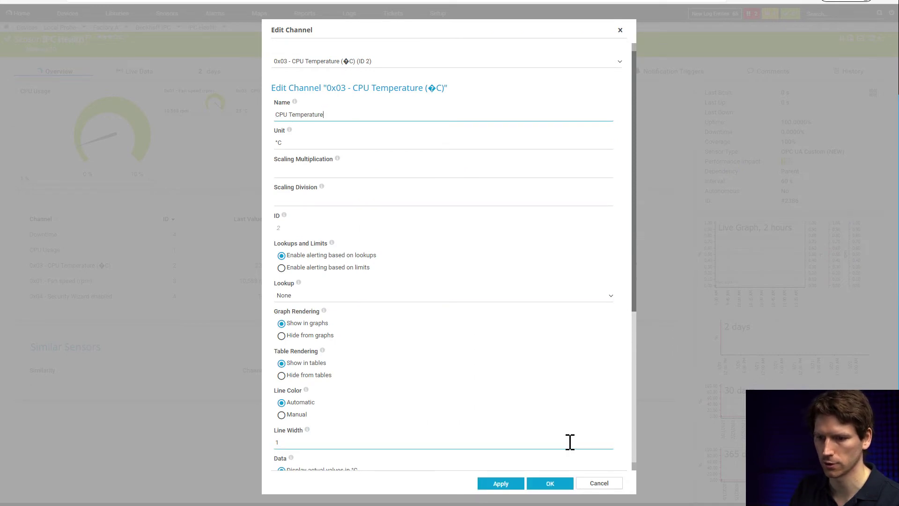
left_click(550, 483)
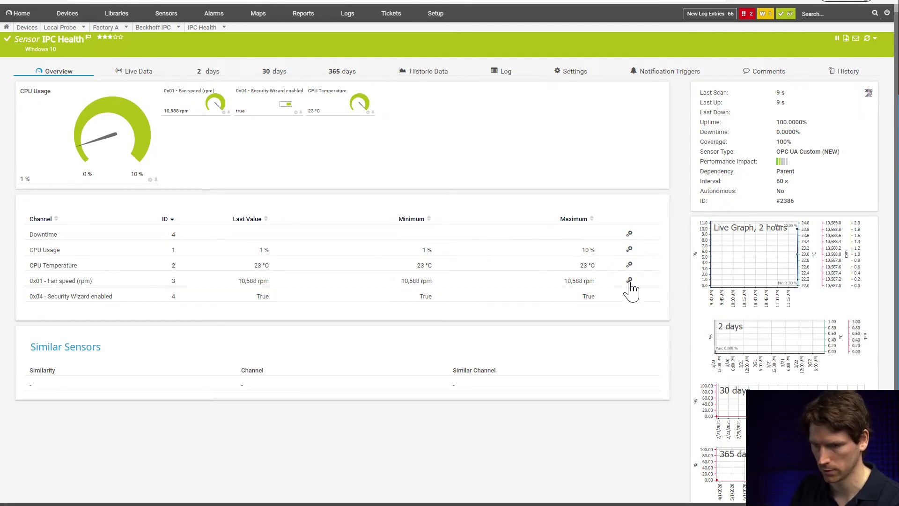
Rename the fan speed channel to 'Fan speed', dropping the 0x01 prefix and (rpm) suffix.
left_click(629, 280)
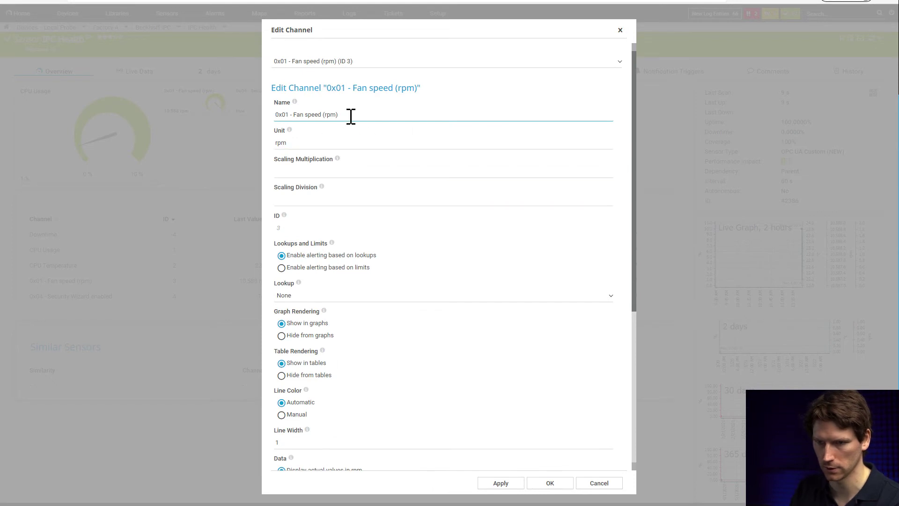
left_click(293, 115)
key("BackSpace")
key("BackSpace")
key("BackSpace")
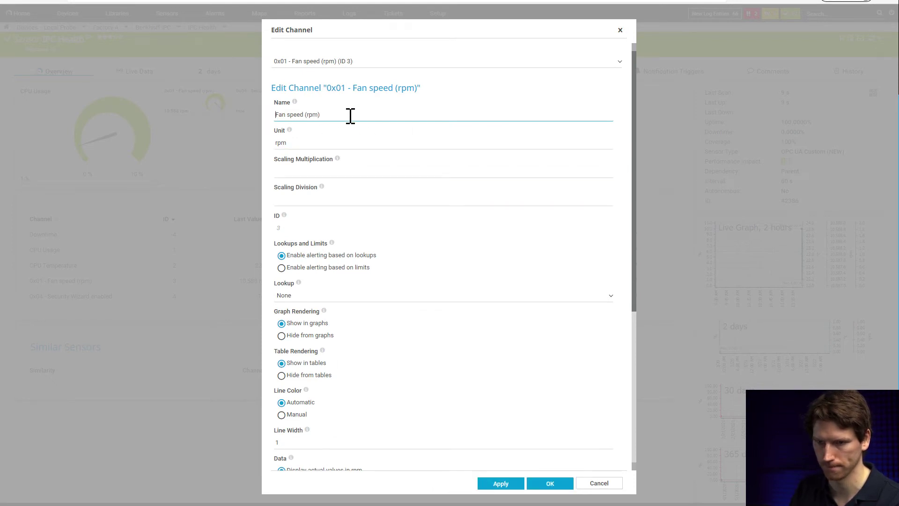
key("BackSpace")
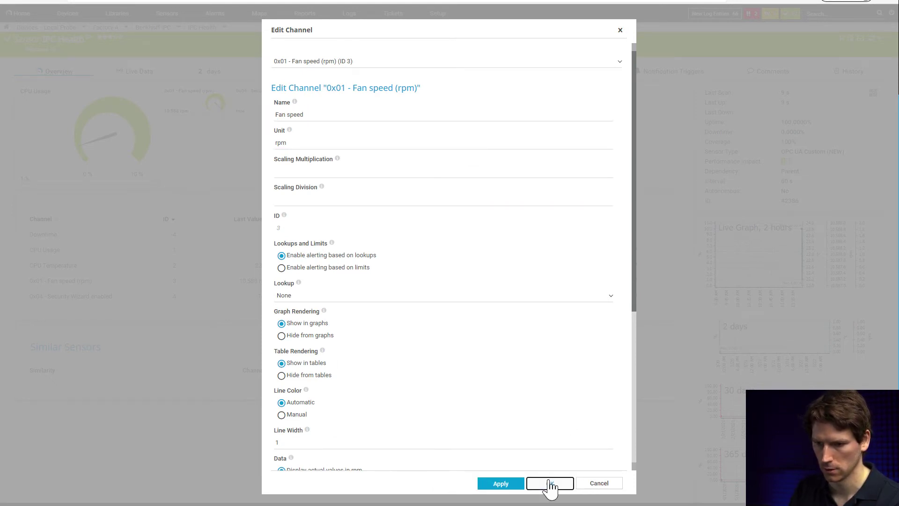
left_click(548, 483)
Rename the 0x04 channel to 'Security Wizard enabled' by removing its prefix.
left_click(628, 295)
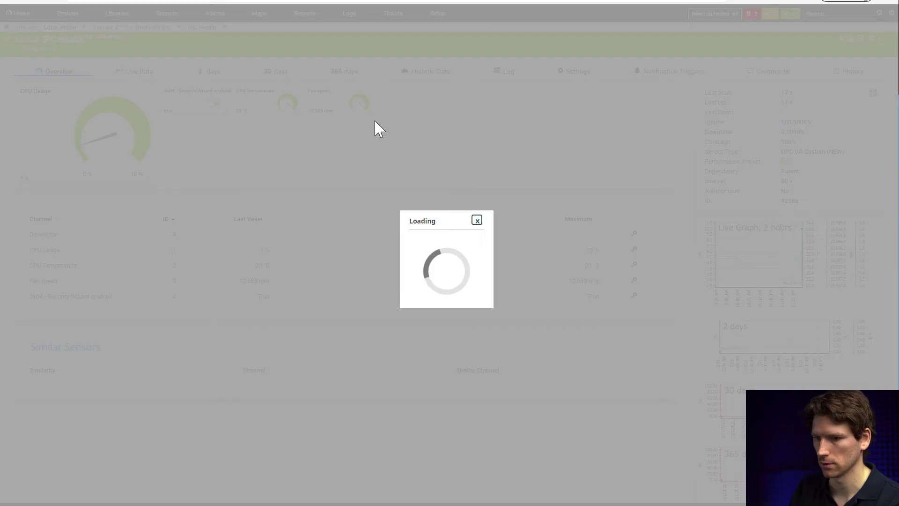
key("BackSpace")
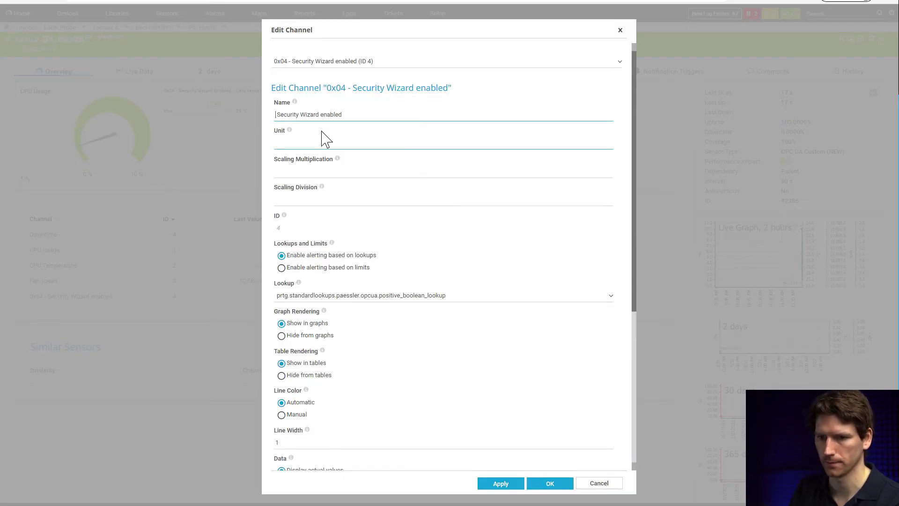
left_click(548, 482)
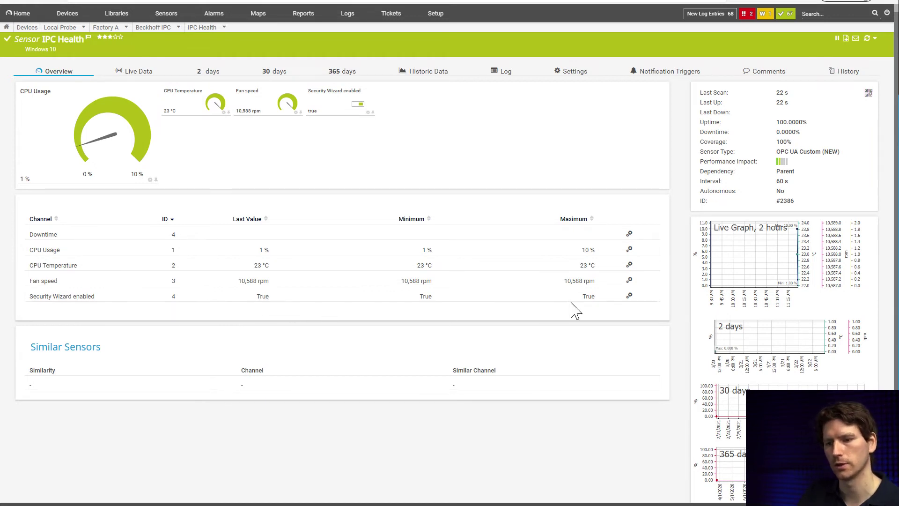
Review the Security Wizard enabled channel's value lookup options, closing without changes.
left_click(630, 297)
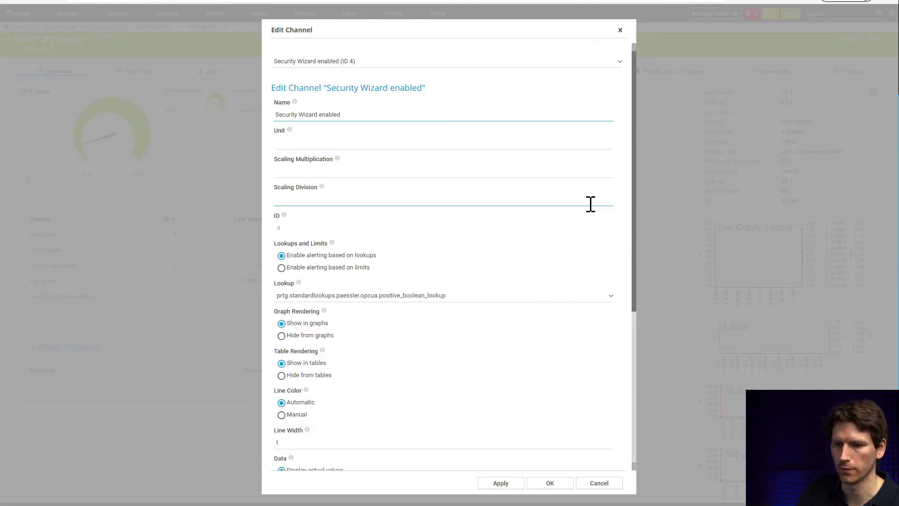
left_click(455, 298)
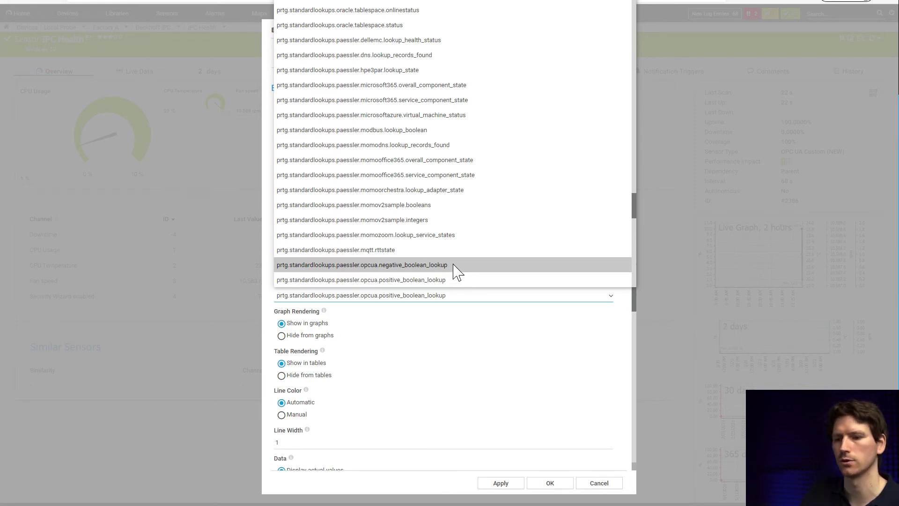
left_click(604, 484)
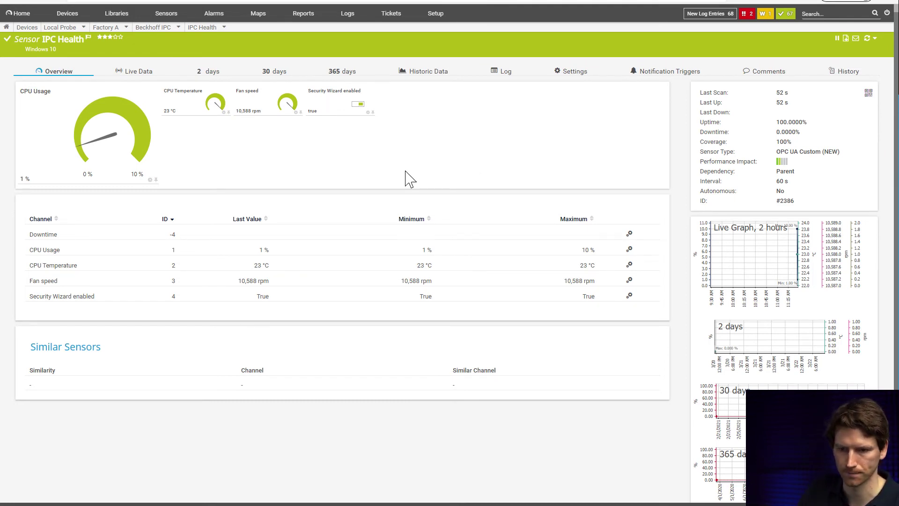
Enable limit alerting on CPU Temperature with upper warning 80 and upper error 100.
left_click(628, 264)
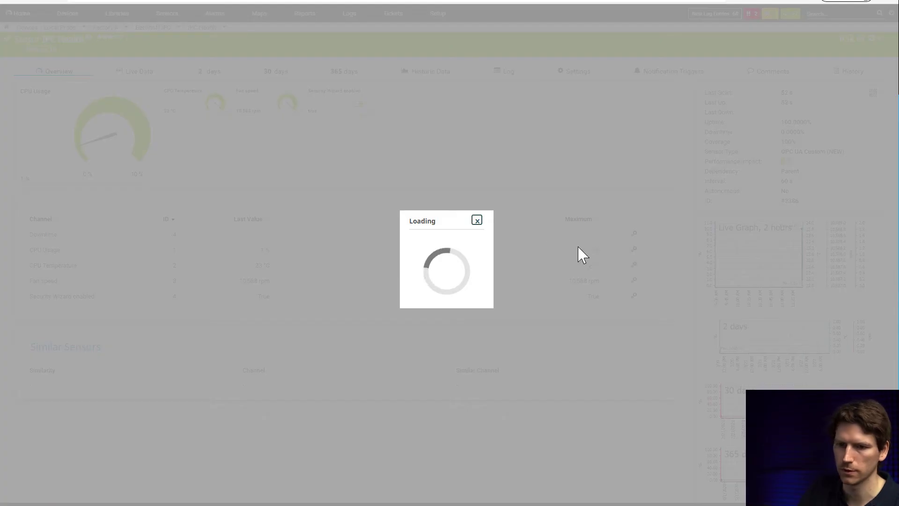
left_click(341, 270)
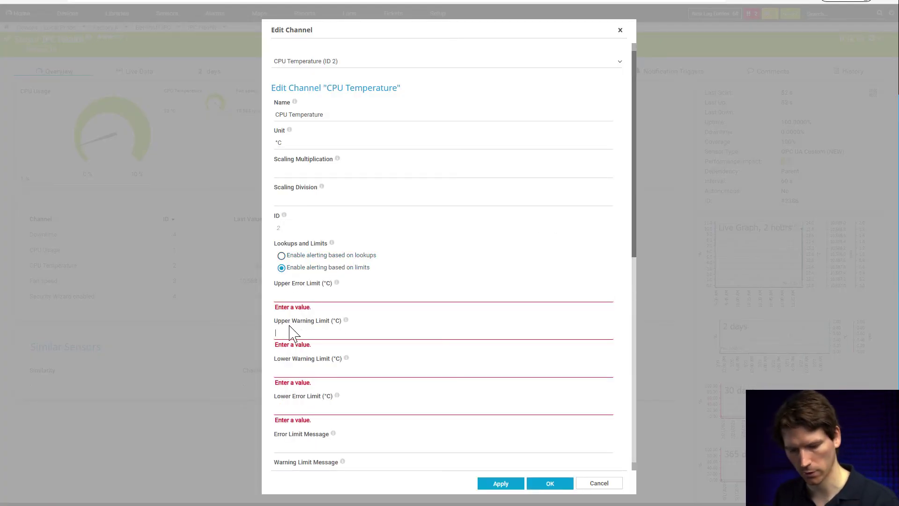
type("80")
left_click(285, 296)
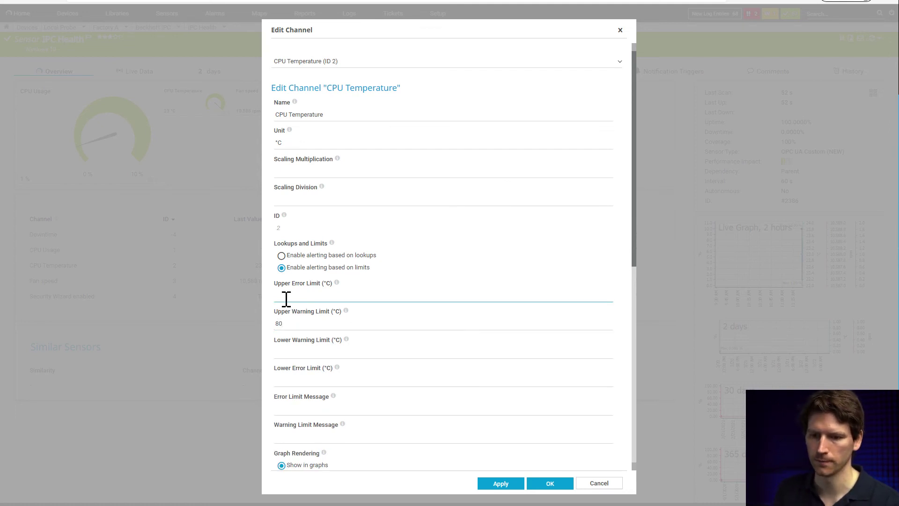
type("100")
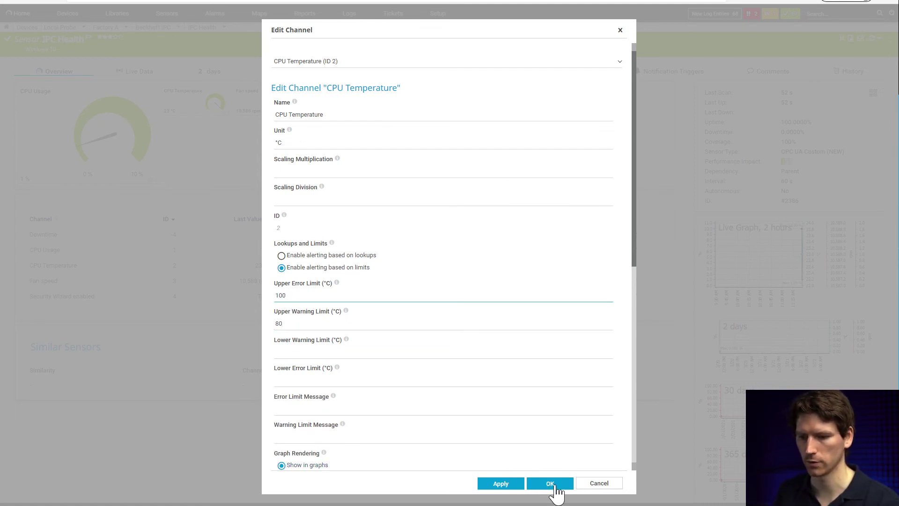
left_click(552, 485)
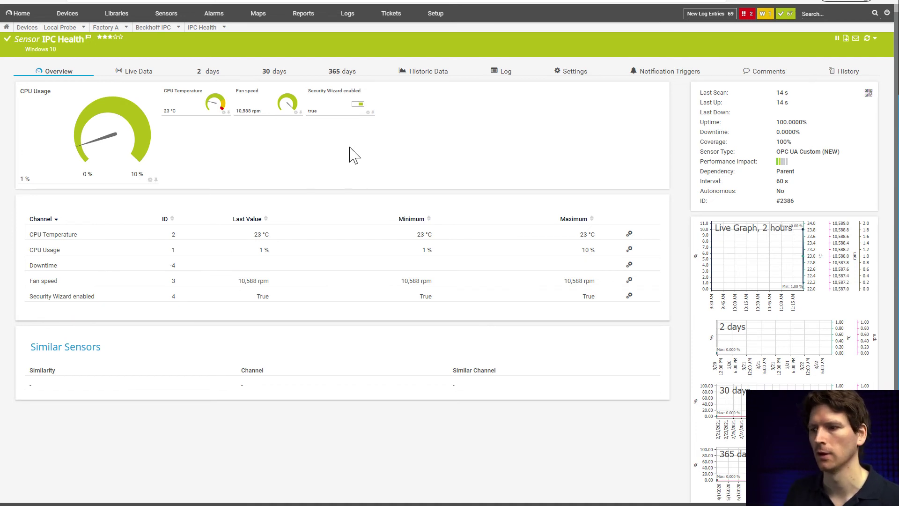
Create a device template 'IPC-Template' from the Beckhoff IPC device, keeping its three sensors.
left_click(159, 29)
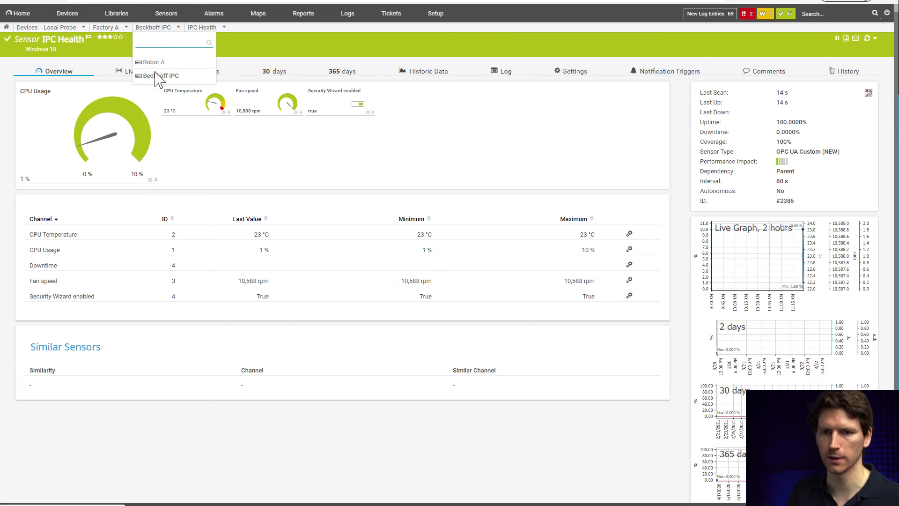
left_click(159, 76)
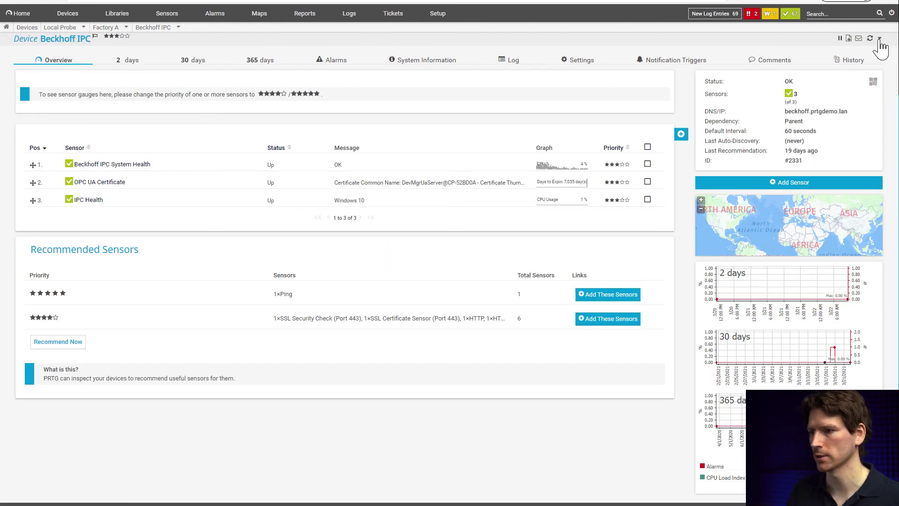
left_click(880, 39)
left_click(821, 104)
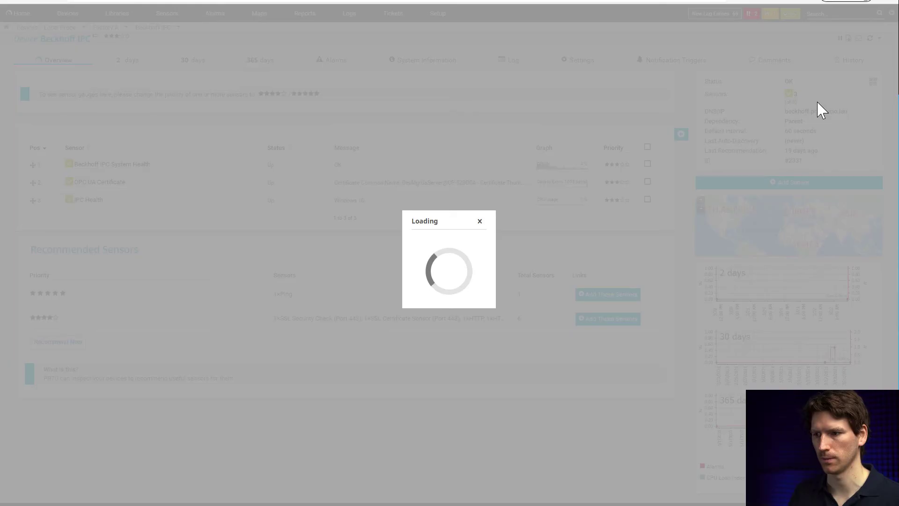
left_click(267, 187)
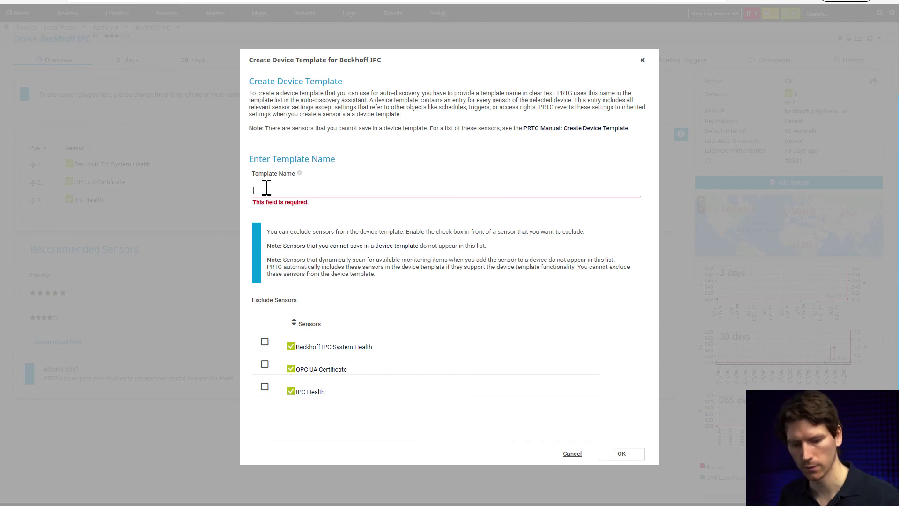
type("IP")
type("C-Te")
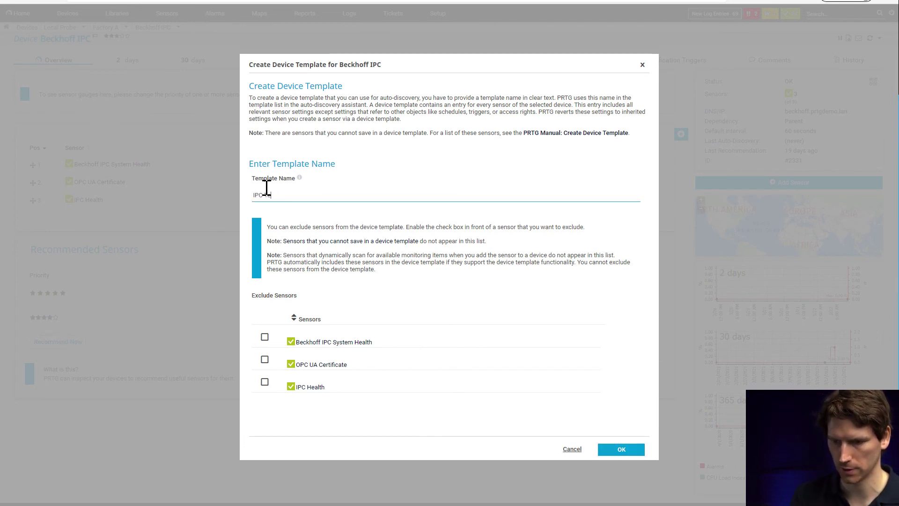
type("mplate")
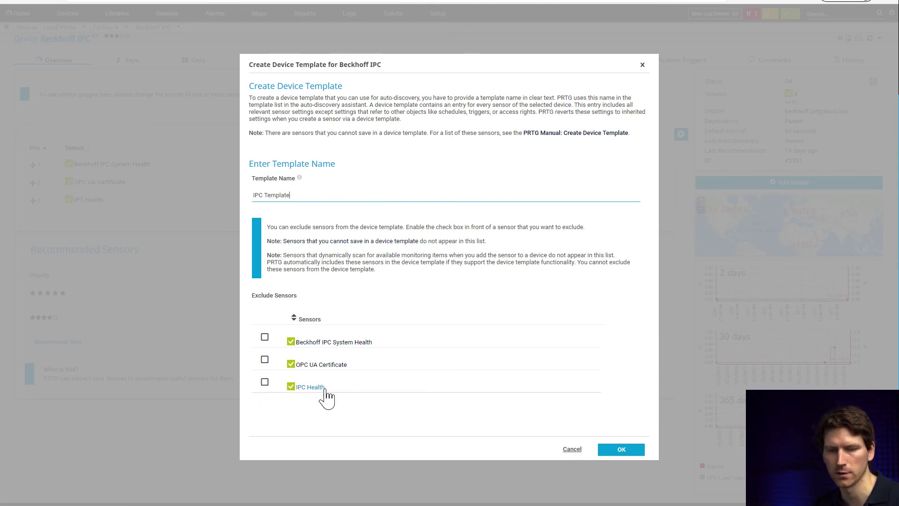
left_click(618, 449)
Dismiss the template results and return to the IPC Health sensor page with its four channels.
left_click(541, 289)
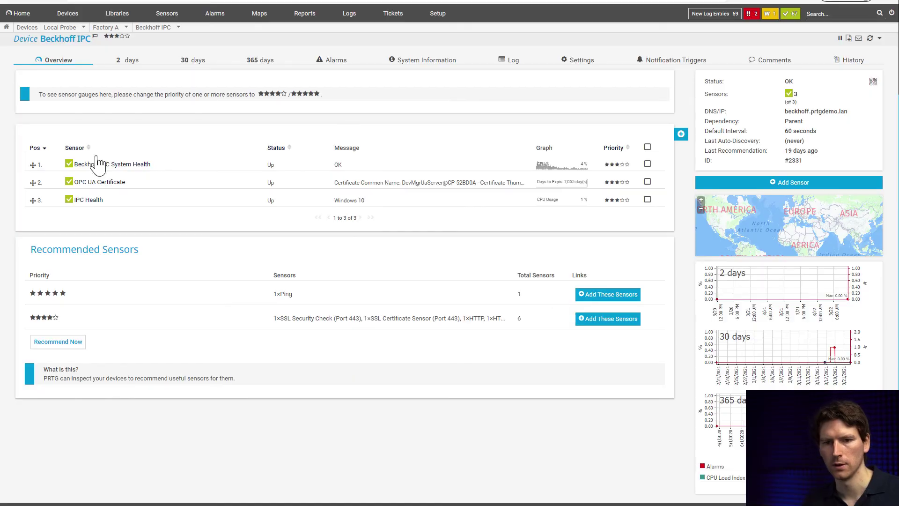
left_click(100, 206)
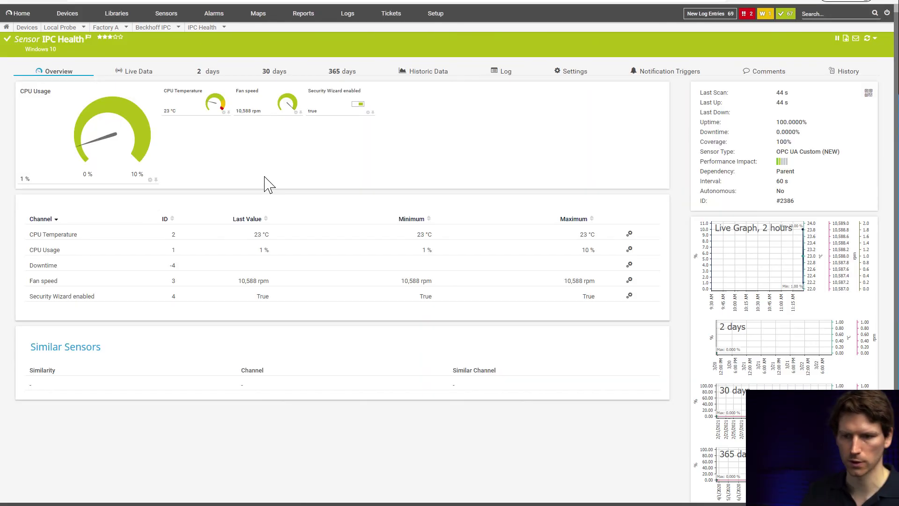